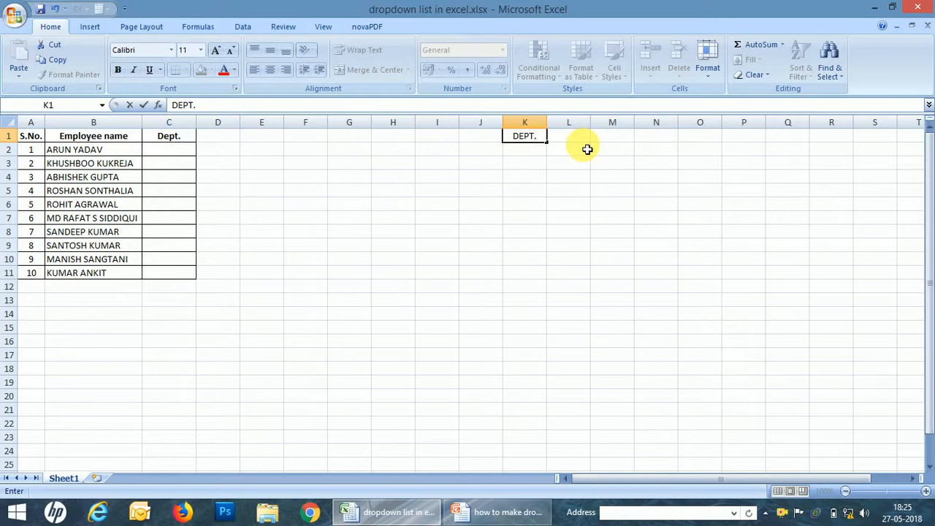
Enter "HR and Admin" in K2 below the DEPT. heading and fit column K's width to its contents
key(Return)
text(HR)
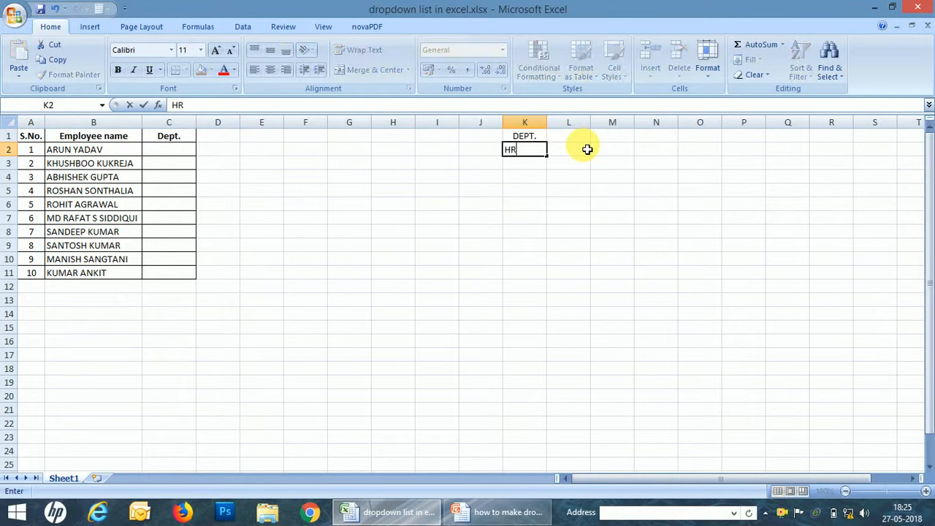
text( and Ad)
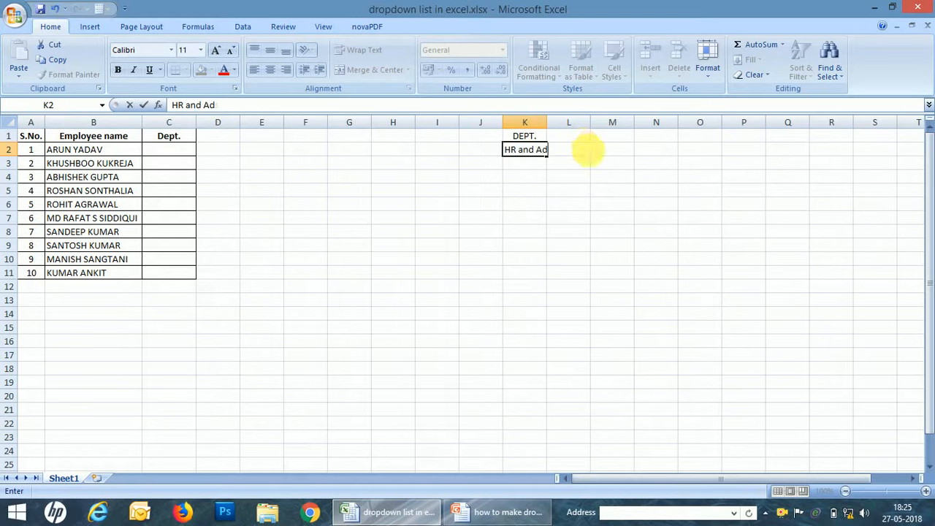
text(smin)
key(Return)
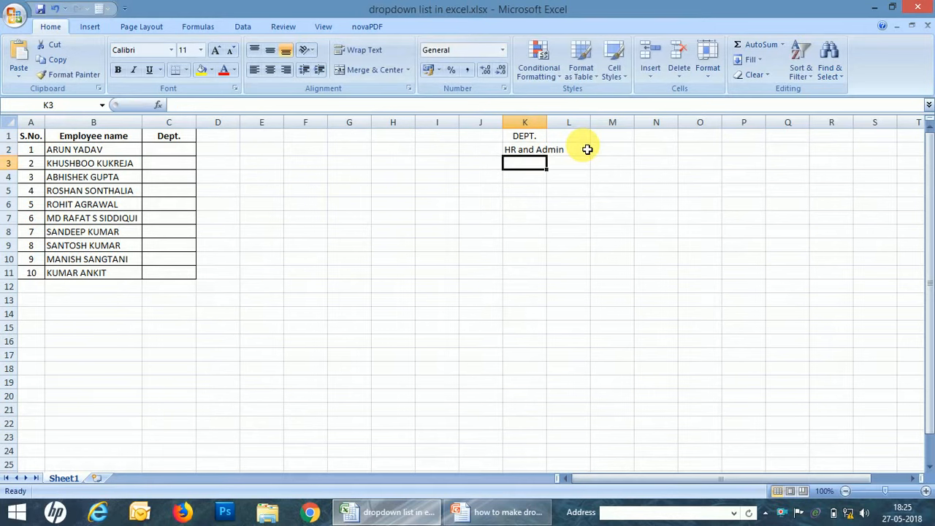
double_click(547, 122)
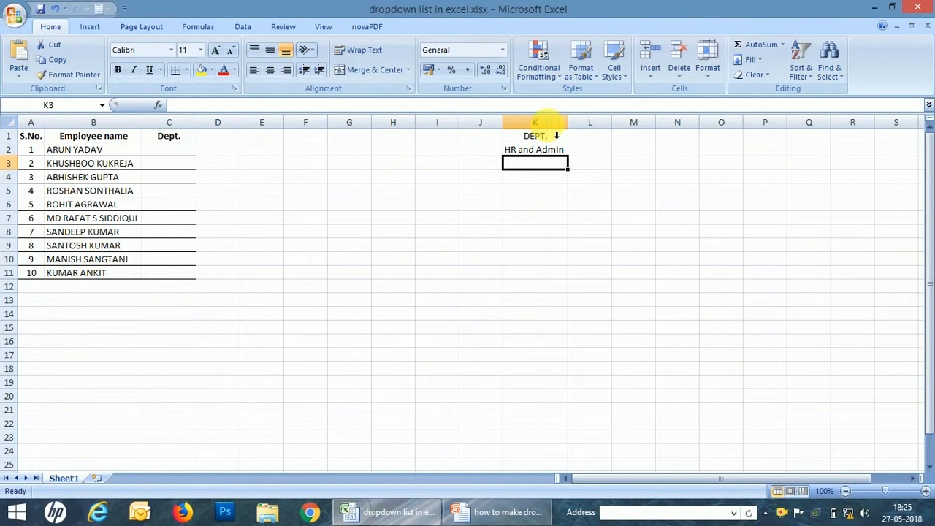
Add "Accounts & Finance" in K3 and refit column K's width to its contents
text(Acc)
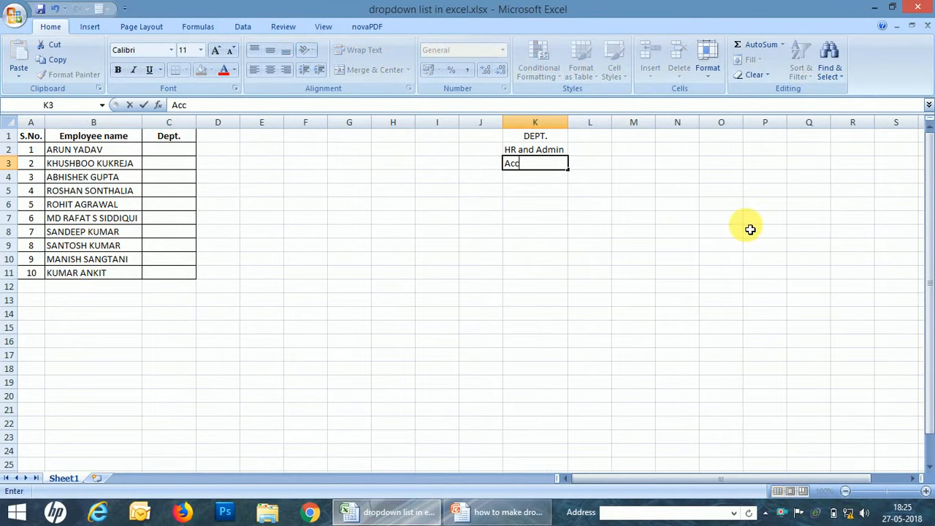
text(ounts & Fi)
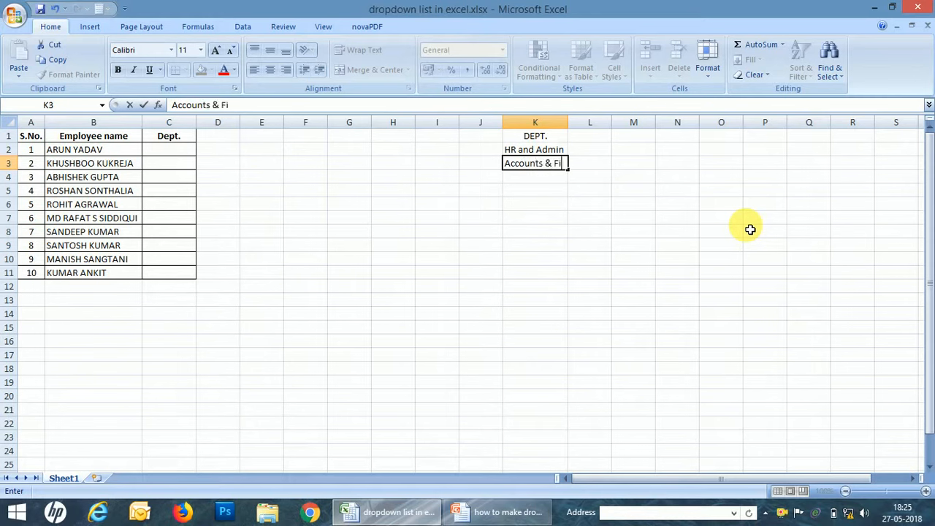
text(nance)
key(Return)
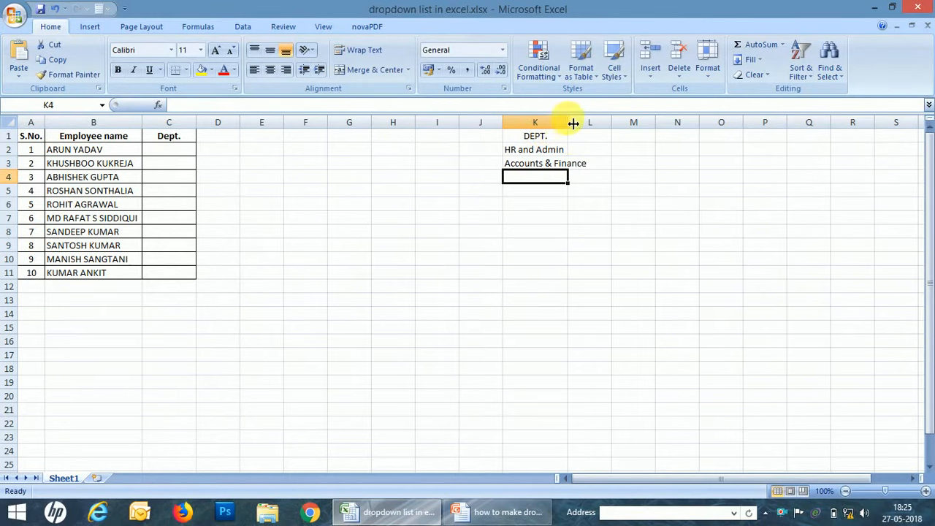
double_click(571, 123)
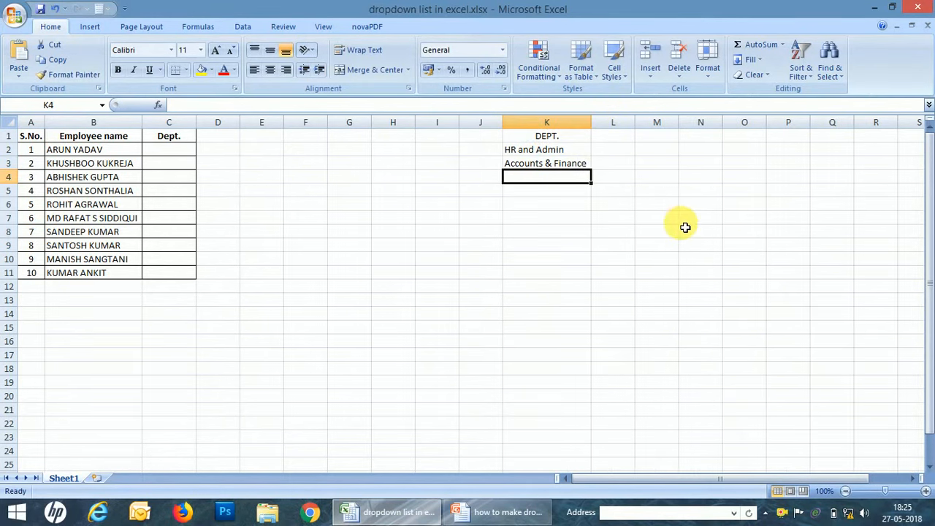
Add "Sales & Marketing" in K4 of the department list
text(Sal)
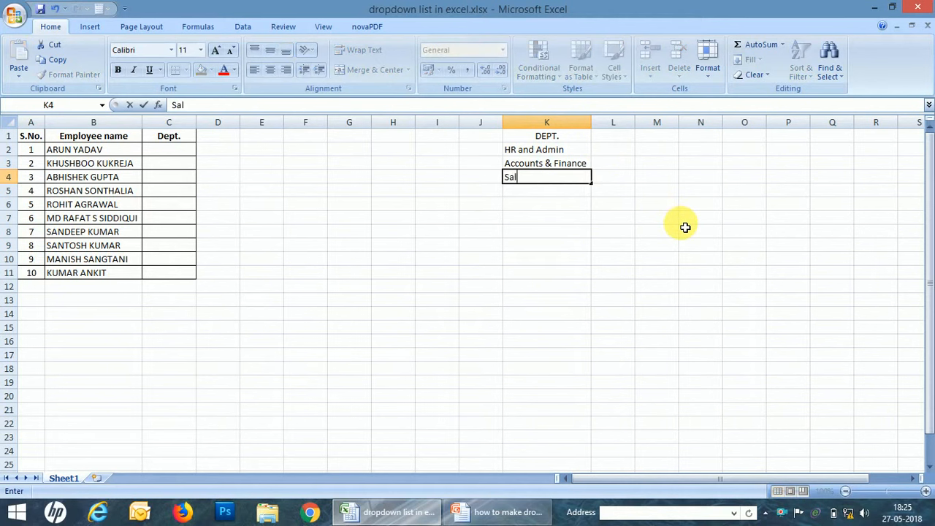
text(es & MN)
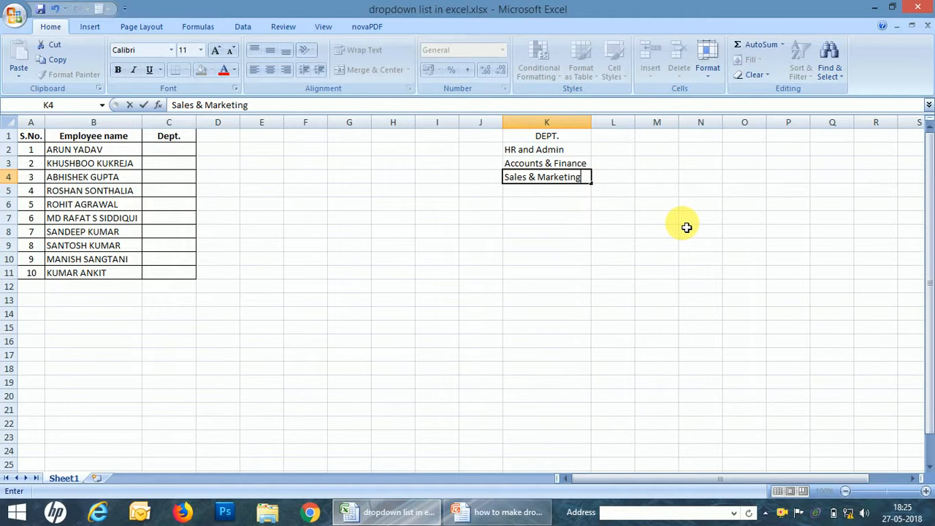
text(rketing)
key(Return)
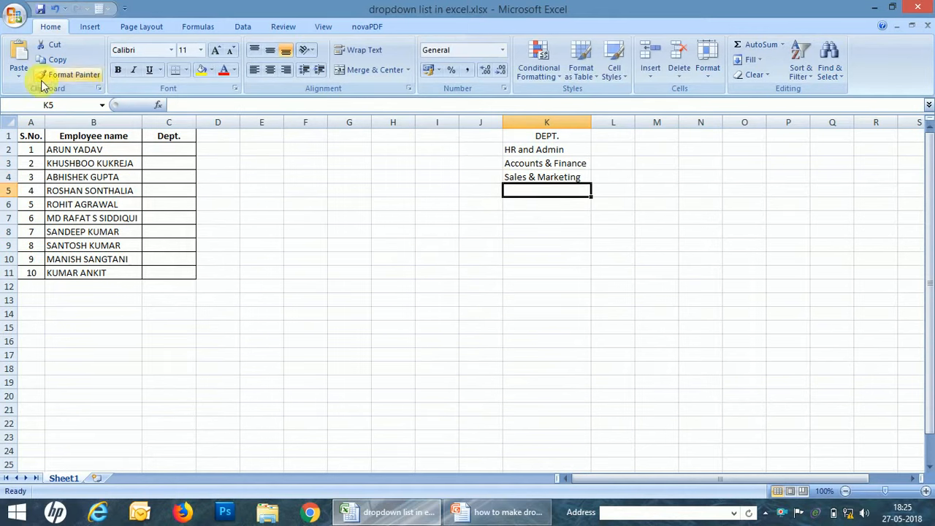
Set the whole sheet's font size to 24 and fit all column widths to their contents
click(9, 123)
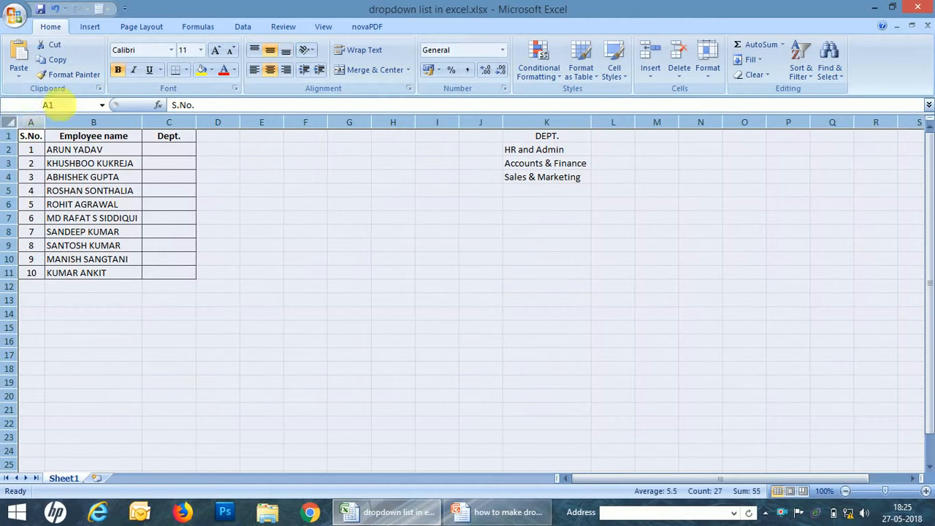
click(200, 51)
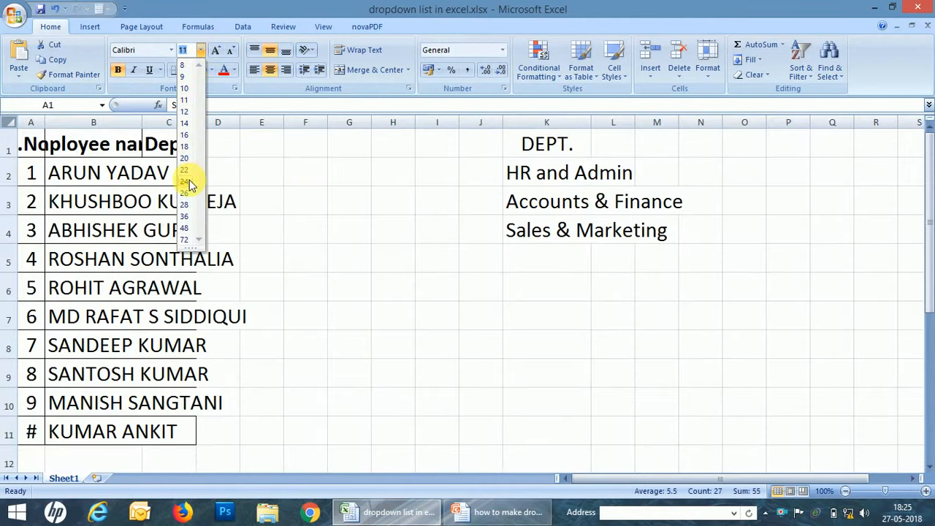
click(188, 181)
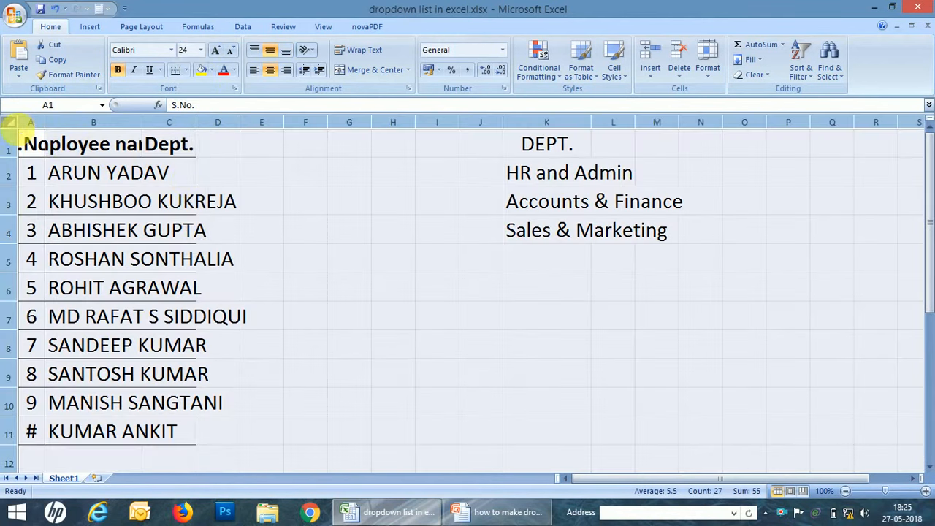
drag(46, 127, 48, 128)
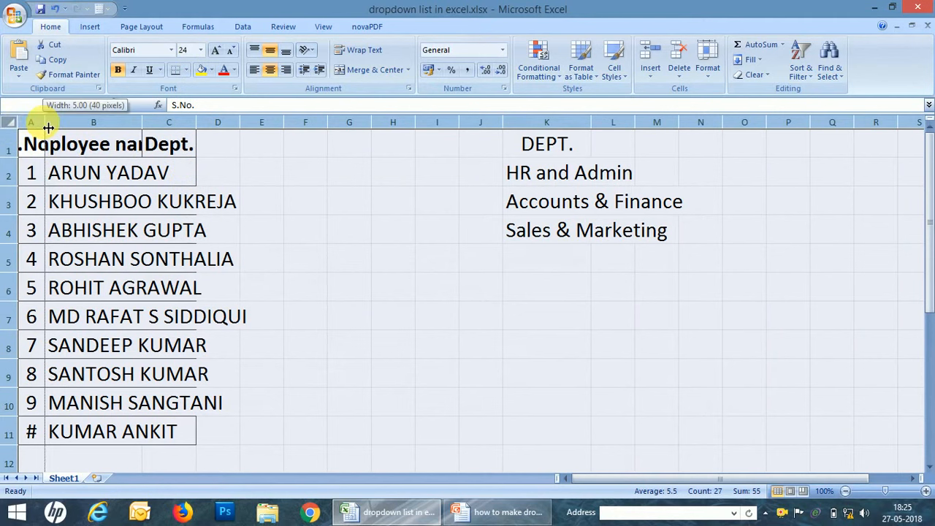
double_click(47, 127)
Add "Management" in K5 as the last entry of the department list
click(674, 259)
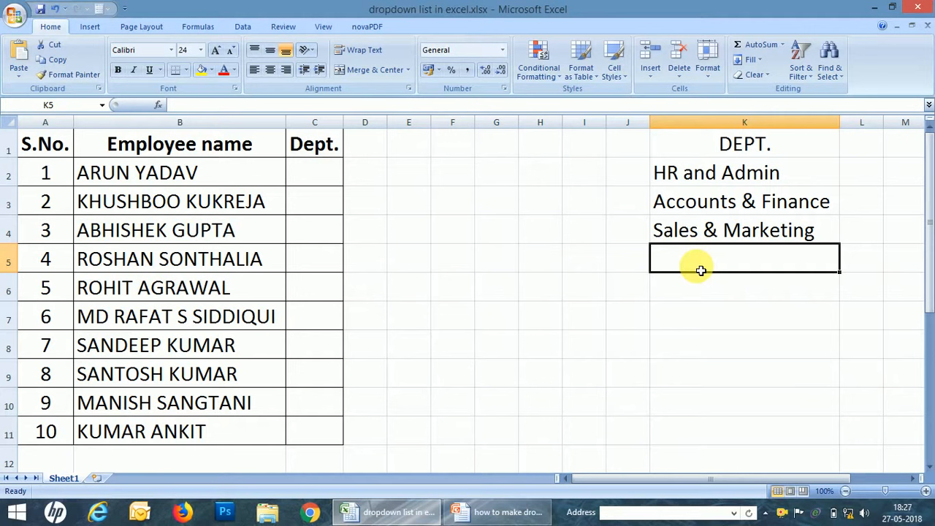
text(ma)
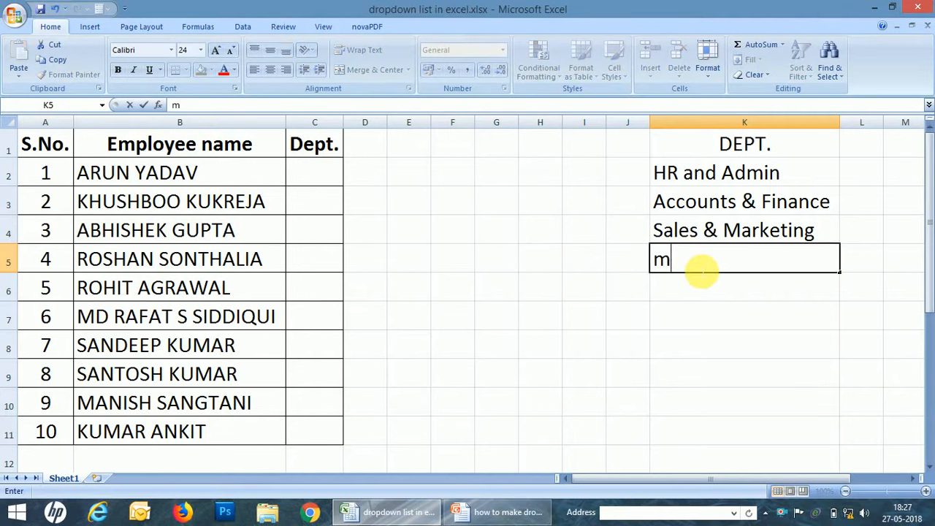
key(BackSpace)
key(BackSpace)
text(Ma)
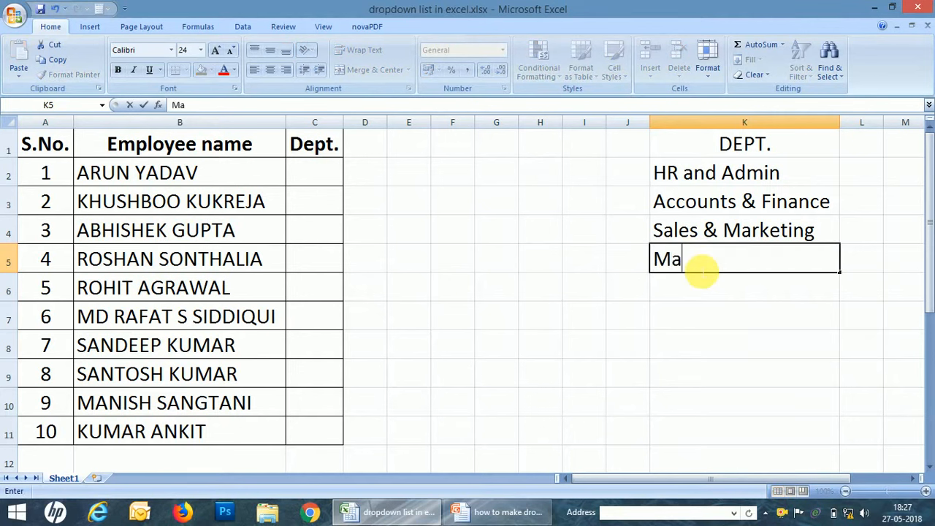
text(nagement)
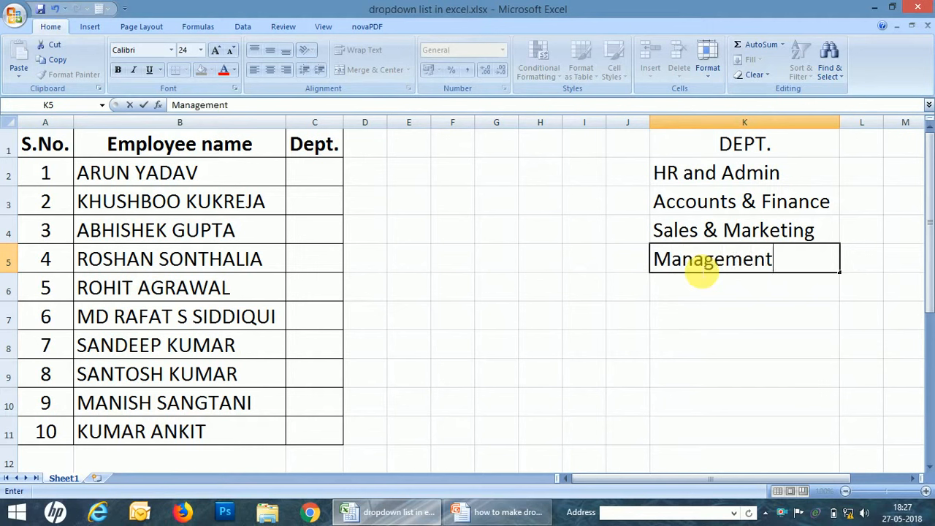
key(Return)
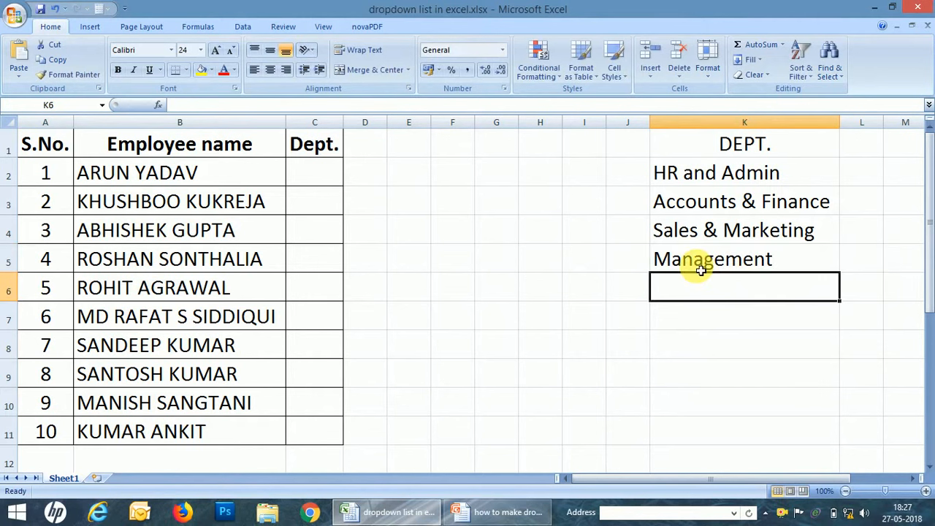
Apply List data validation to C2 with =$K$1:$K$5 as its source, keeping the in-cell dropdown
click(722, 136)
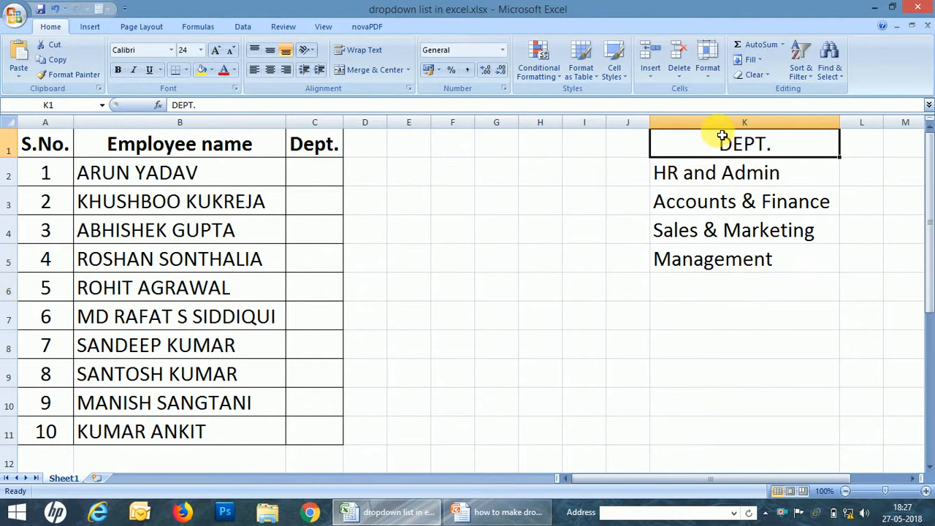
click(309, 180)
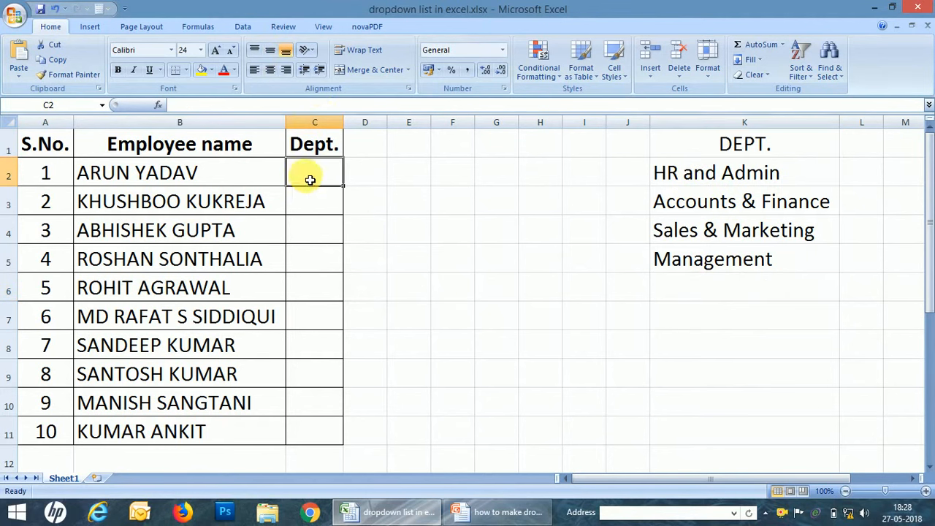
click(243, 28)
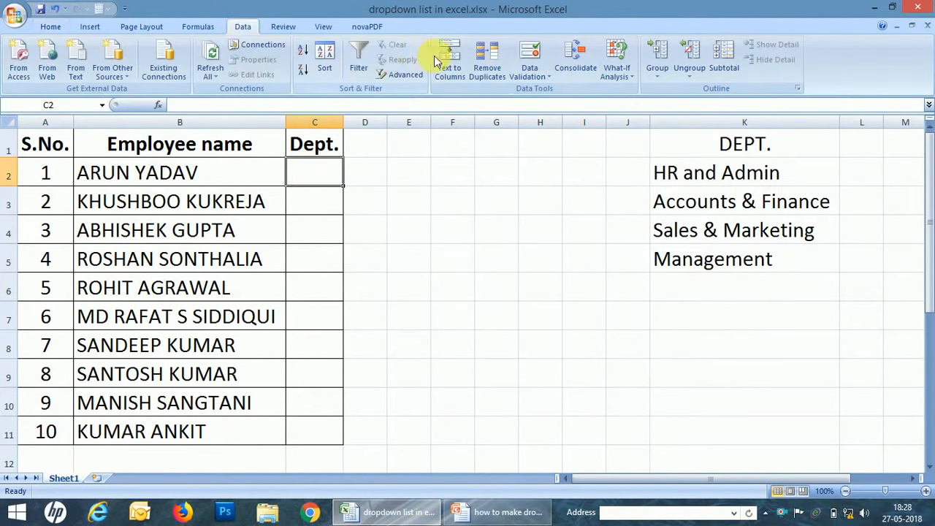
click(531, 72)
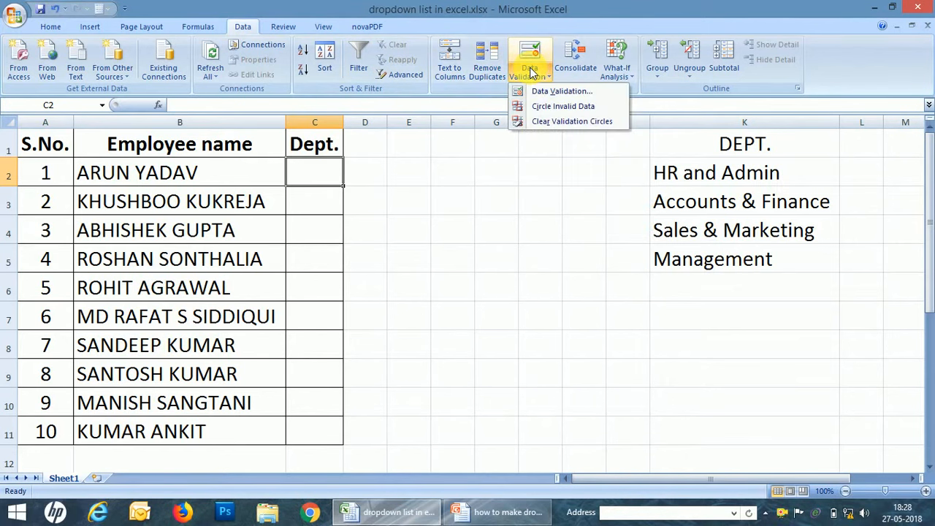
click(561, 92)
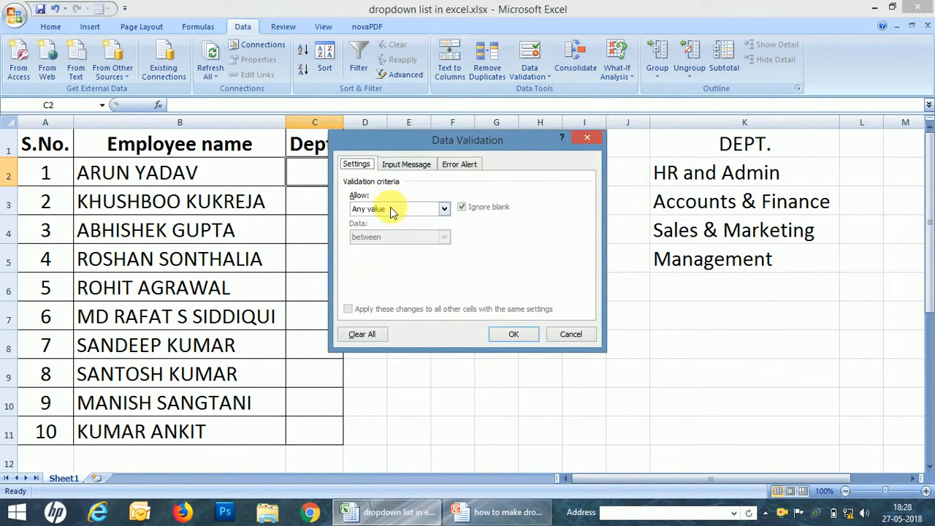
click(383, 209)
click(382, 249)
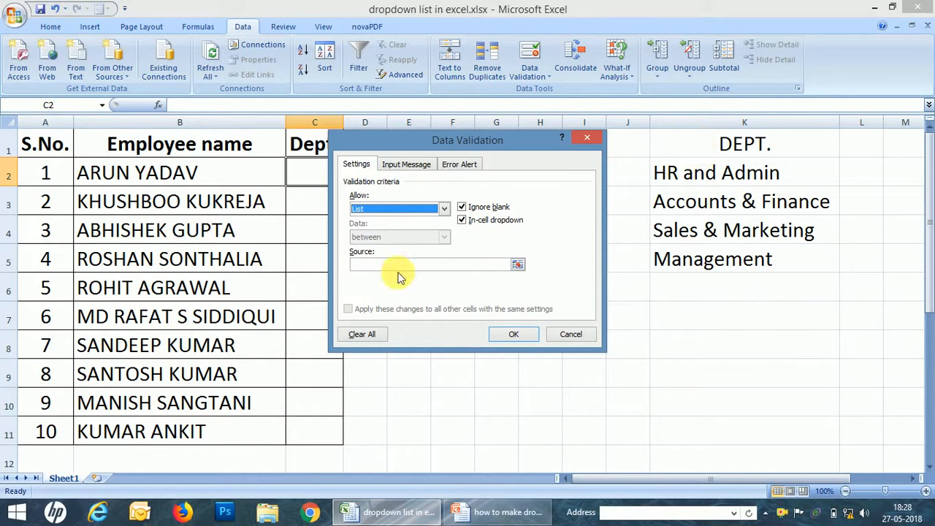
click(406, 266)
drag(707, 146, 709, 264)
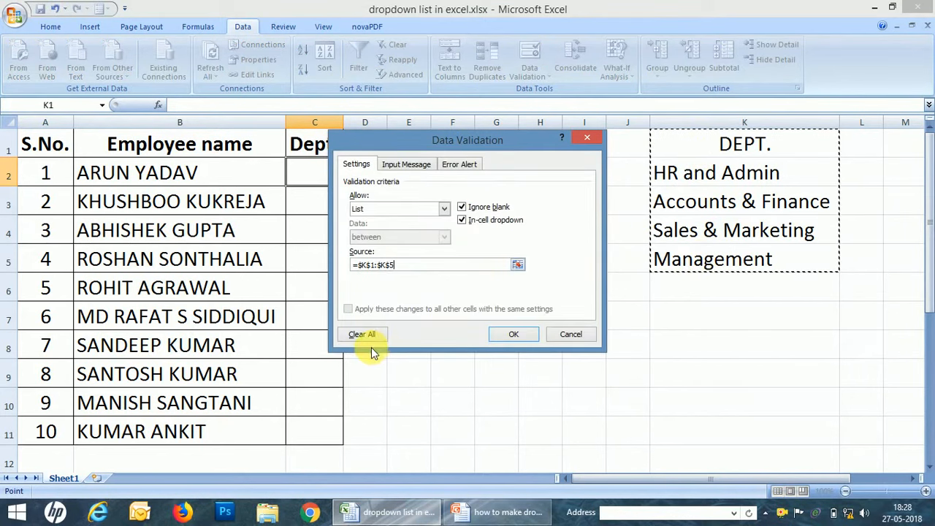
click(514, 333)
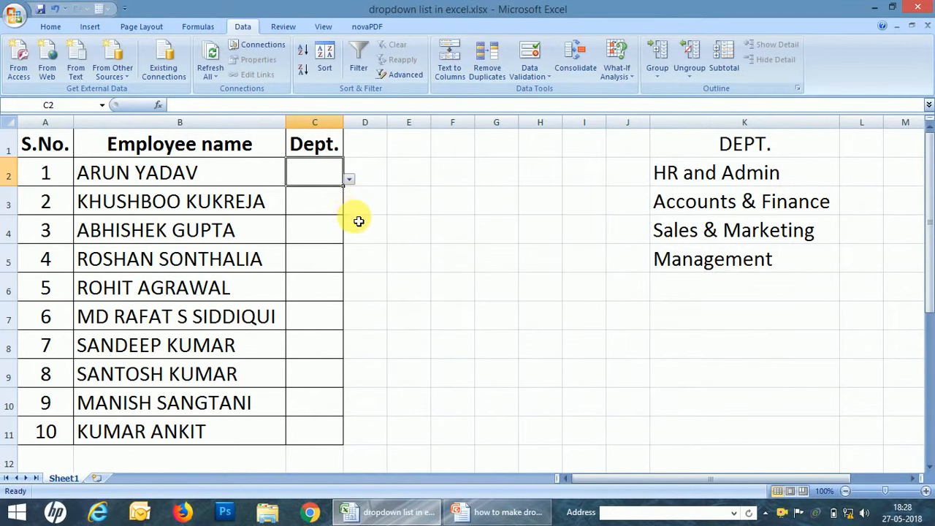
Copy the dropdown cell C2 and paste it into C11, the last employee's Dept. cell
key(ctrl+c)
drag(324, 201, 313, 436)
click(317, 432)
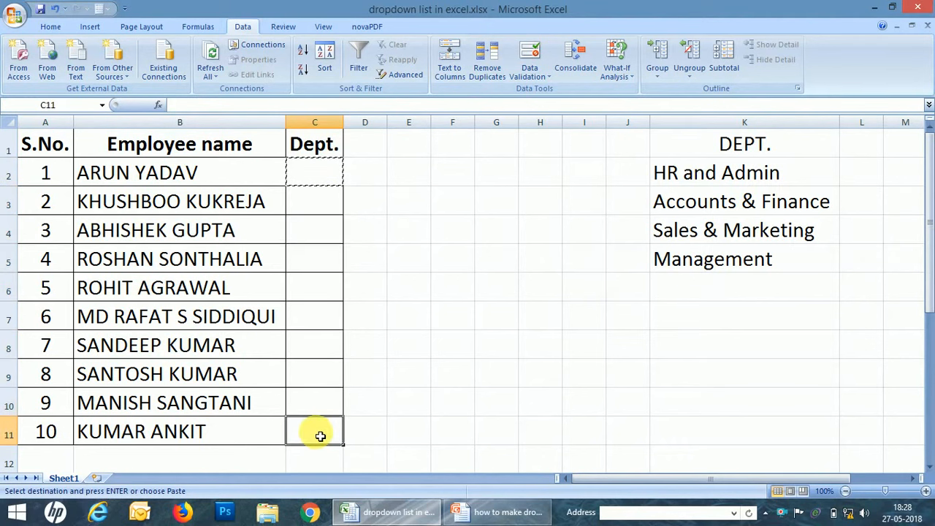
key(ctrl+v)
click(317, 355)
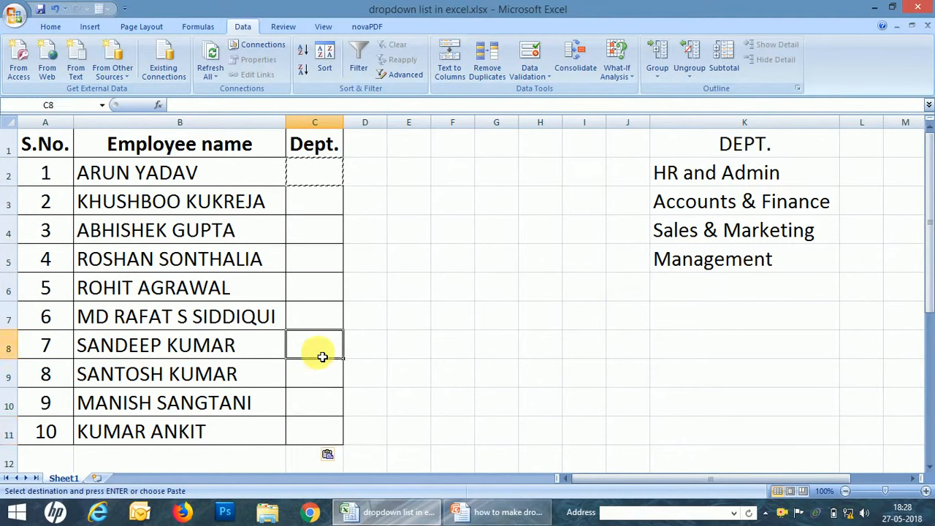
click(314, 399)
Paste the copied dropdown cell into each remaining Dept. cell from C3 to C10, then return to C2
click(336, 206)
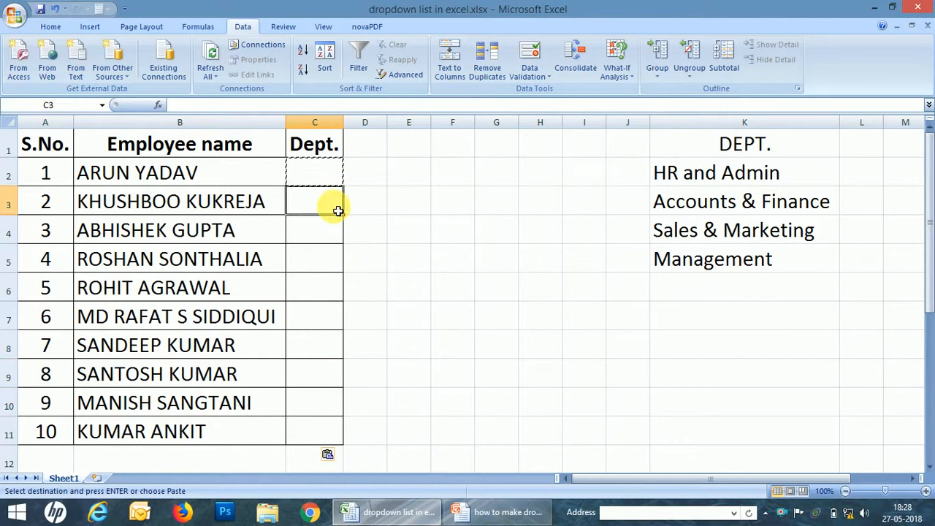
key(ctrl+v)
click(315, 225)
key(ctrl+v)
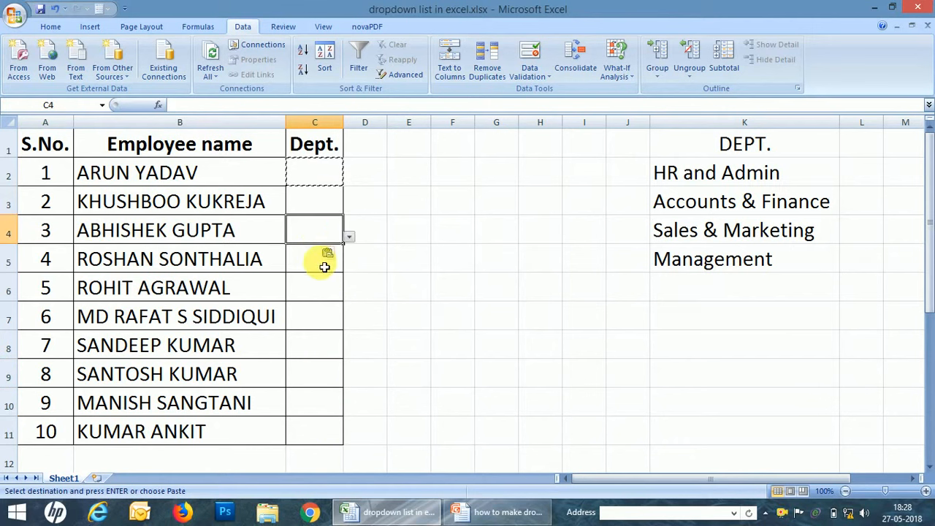
click(322, 260)
key(ctrl+v)
click(315, 298)
key(ctrl+v)
click(309, 314)
key(ctrl+v)
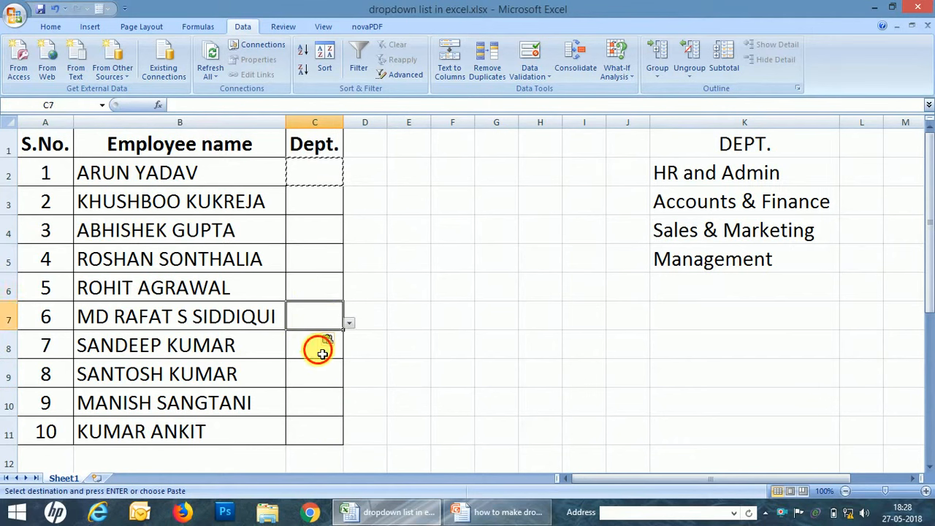
click(317, 349)
key(ctrl+v)
click(320, 377)
key(ctrl+v)
click(314, 400)
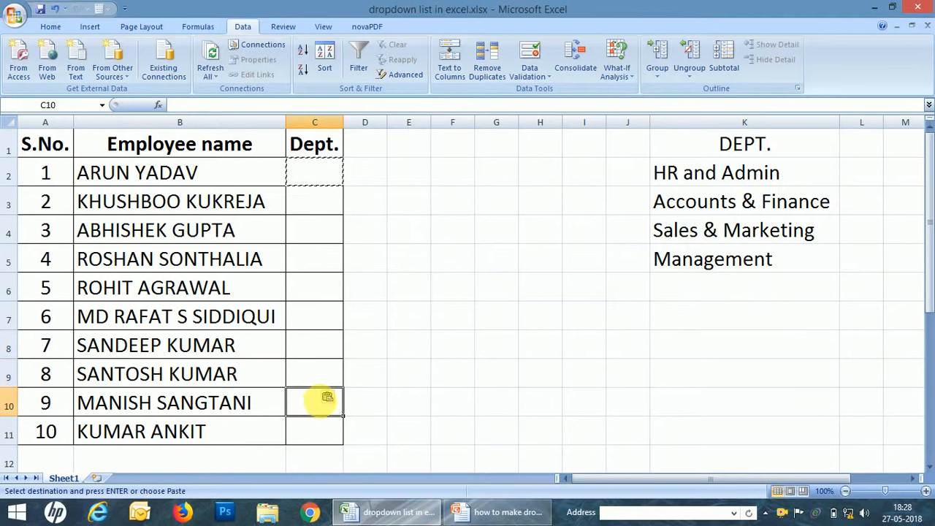
key(ctrl+v)
click(352, 269)
click(334, 177)
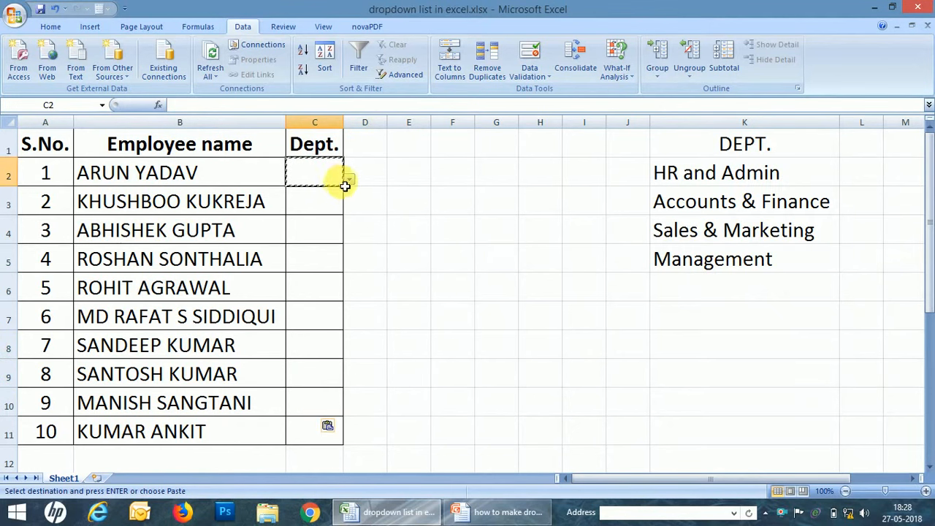
Choose HR and Admin from the dropdowns in C2 and C3, autofitting column C to the entry's width
click(350, 179)
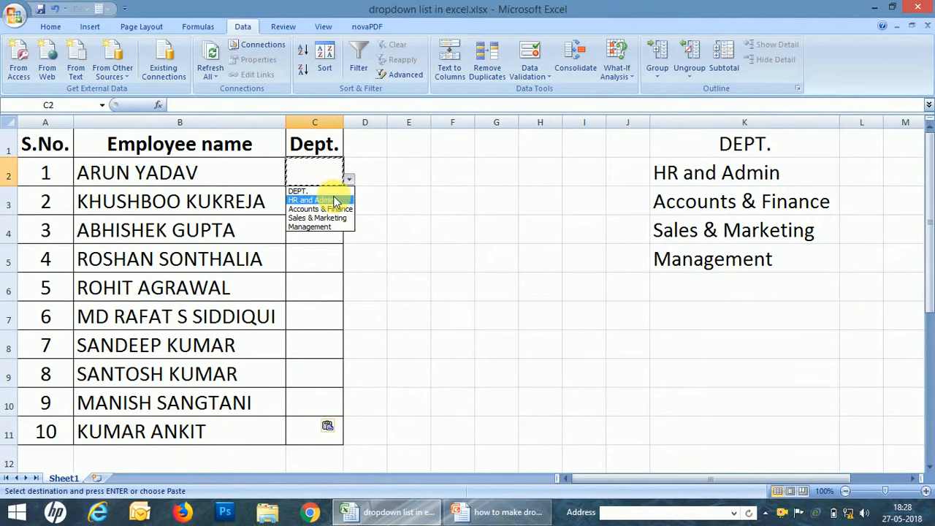
click(333, 198)
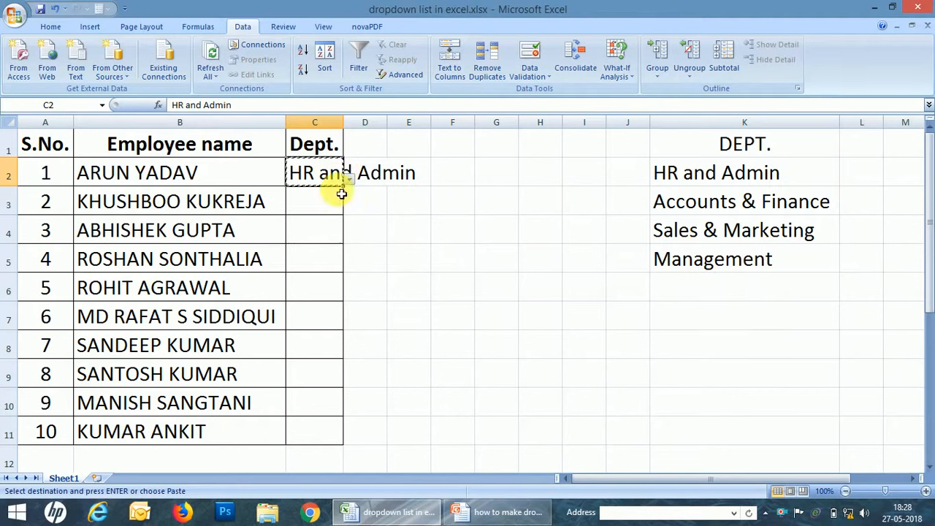
double_click(351, 129)
click(388, 207)
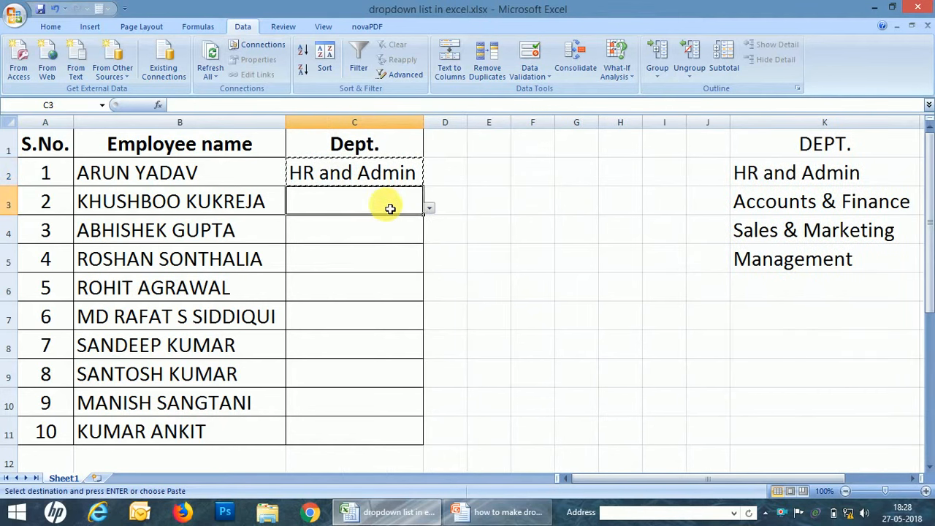
click(429, 208)
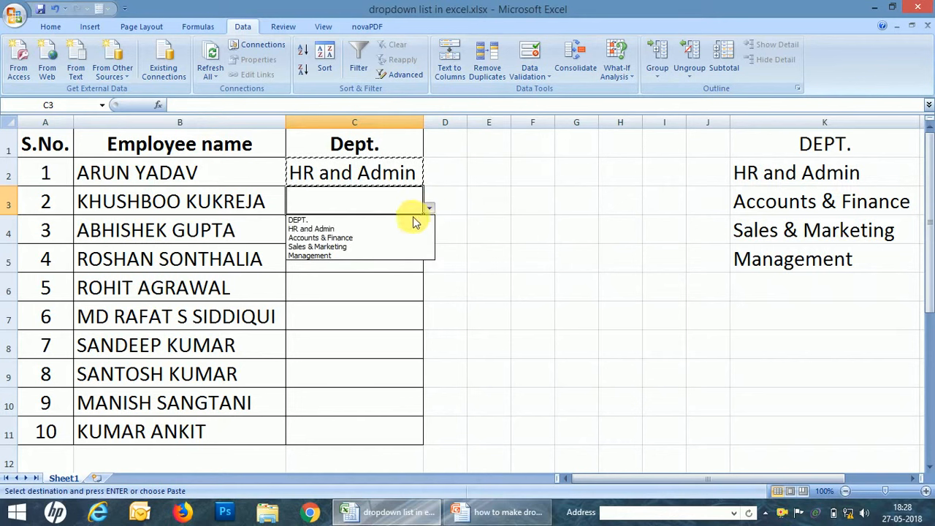
click(402, 229)
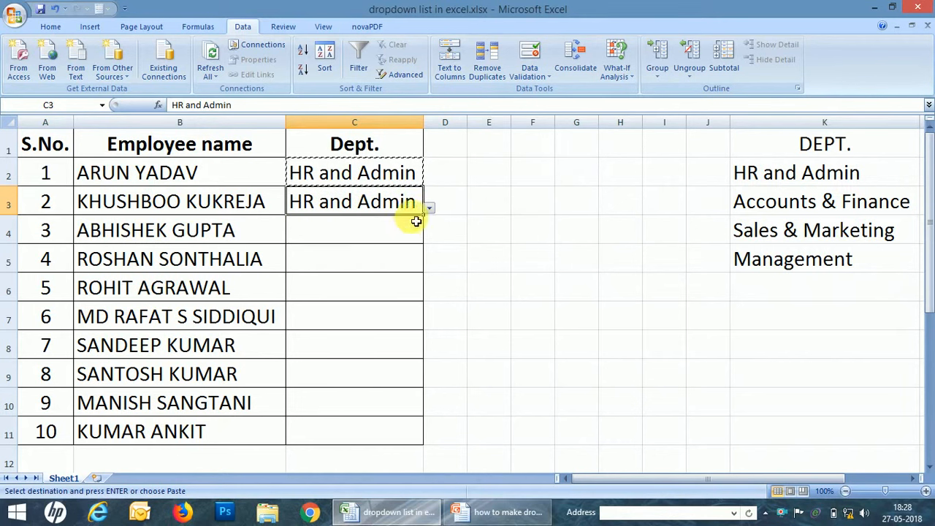
Choose Sales & Marketing from the dropdown in C4 and autofit column C to the longer entry
click(414, 230)
click(428, 236)
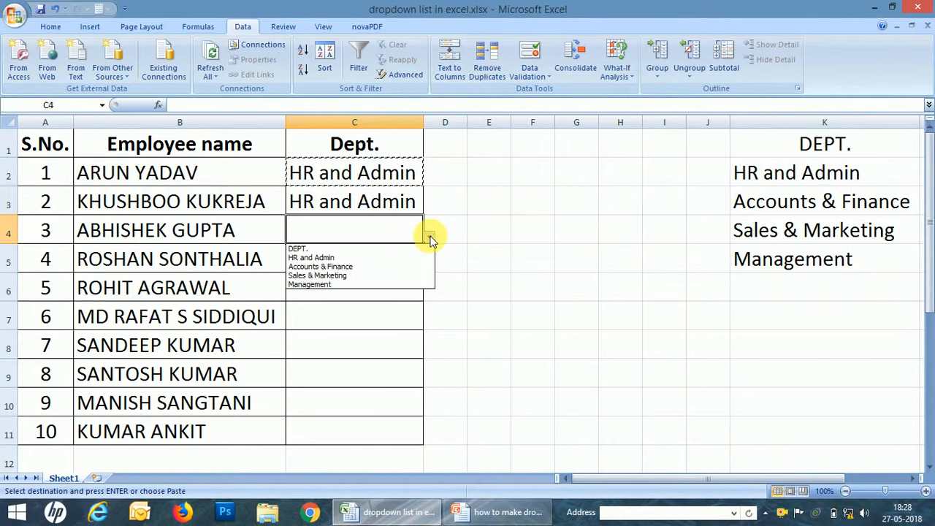
click(382, 274)
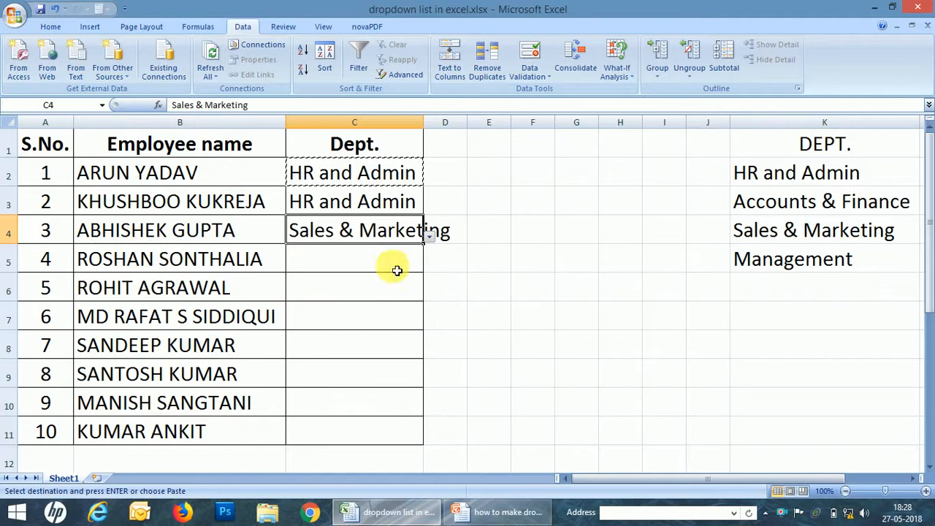
double_click(424, 122)
Choose Accounts & Finance from the dropdown in C5 and autofit column C so the full text fits
click(428, 257)
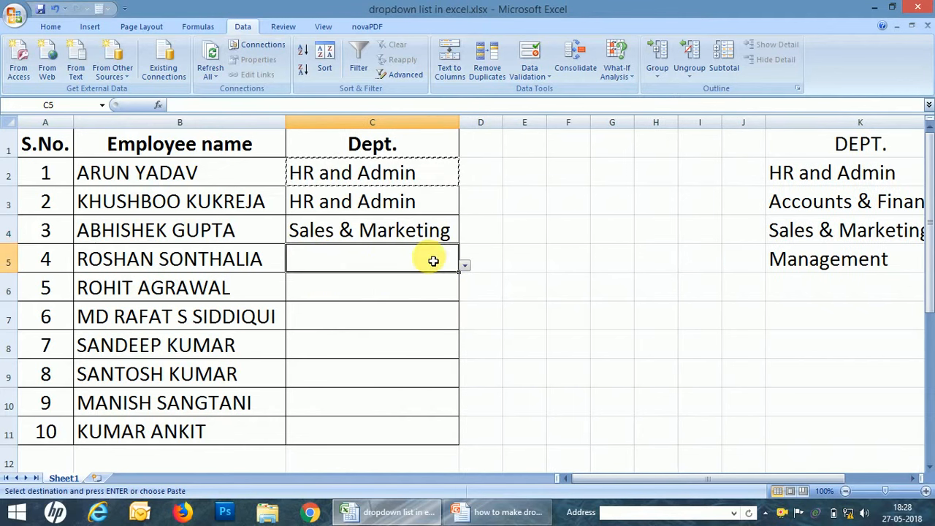
click(466, 266)
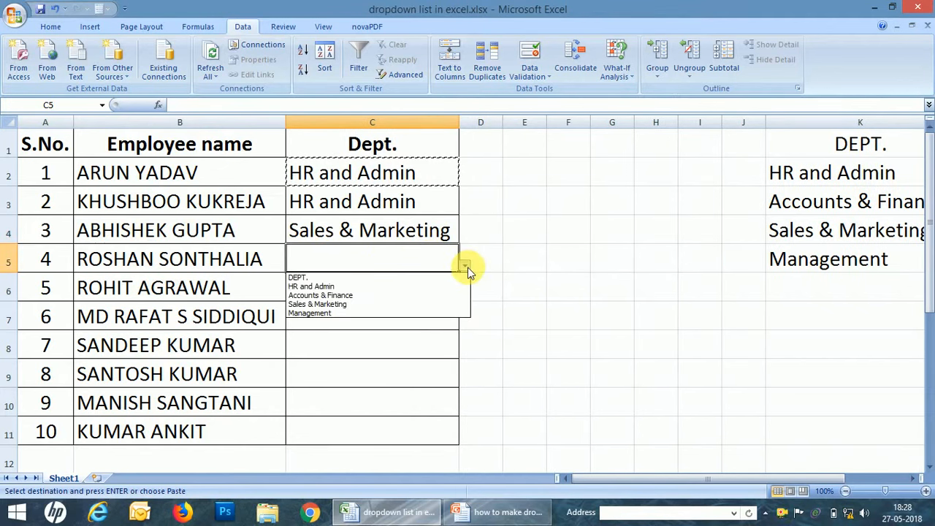
click(425, 298)
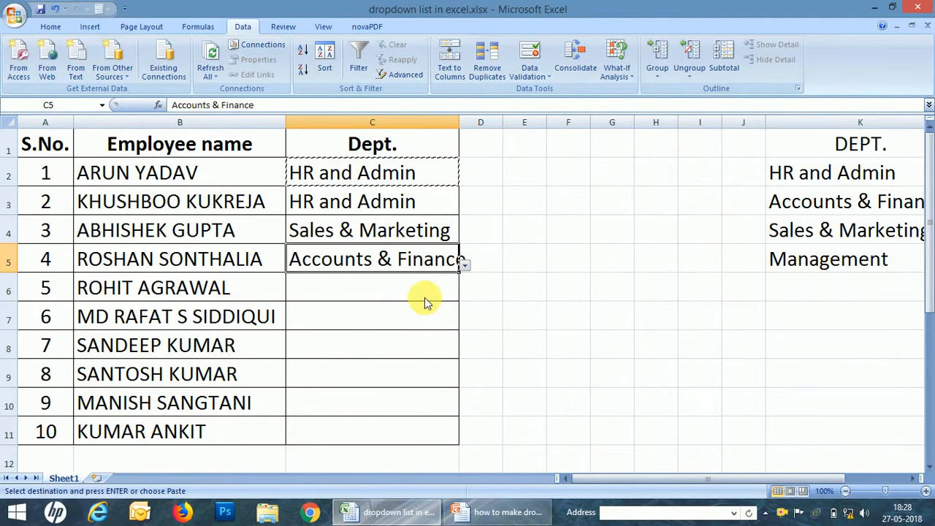
double_click(458, 123)
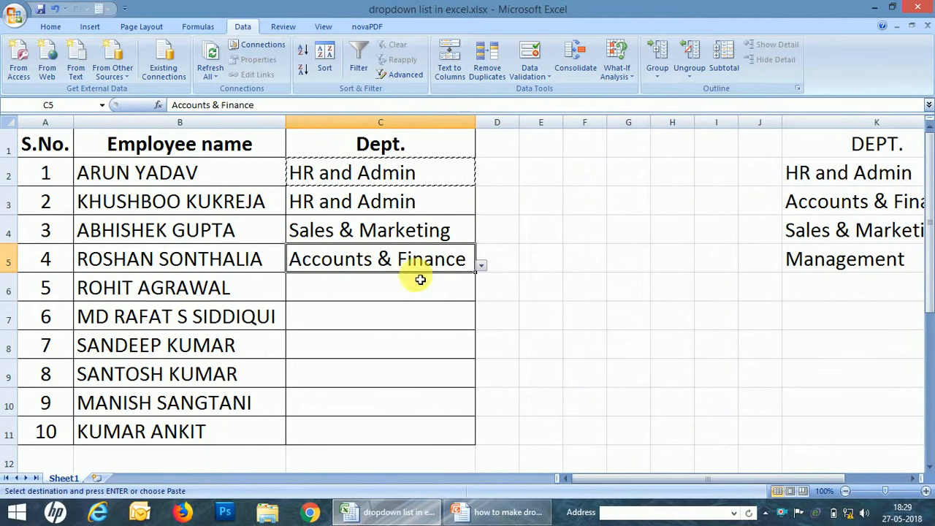
Choose Sales & Marketing in C6 and Management in C7 from their Dept. dropdowns
click(408, 294)
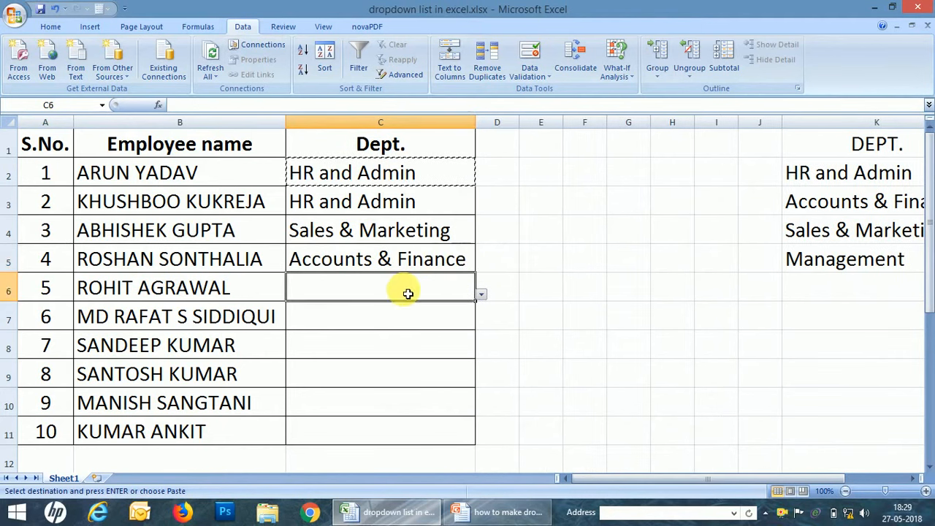
click(481, 294)
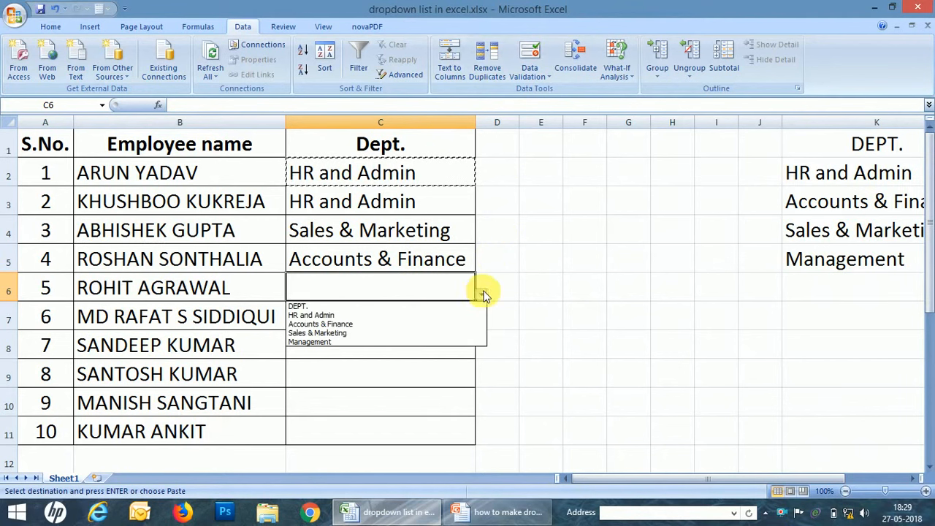
click(414, 335)
click(428, 328)
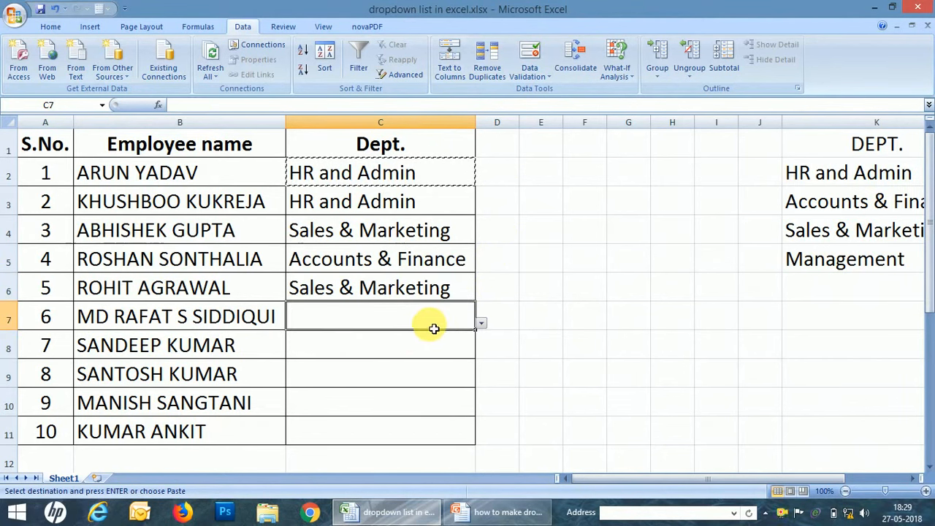
click(481, 327)
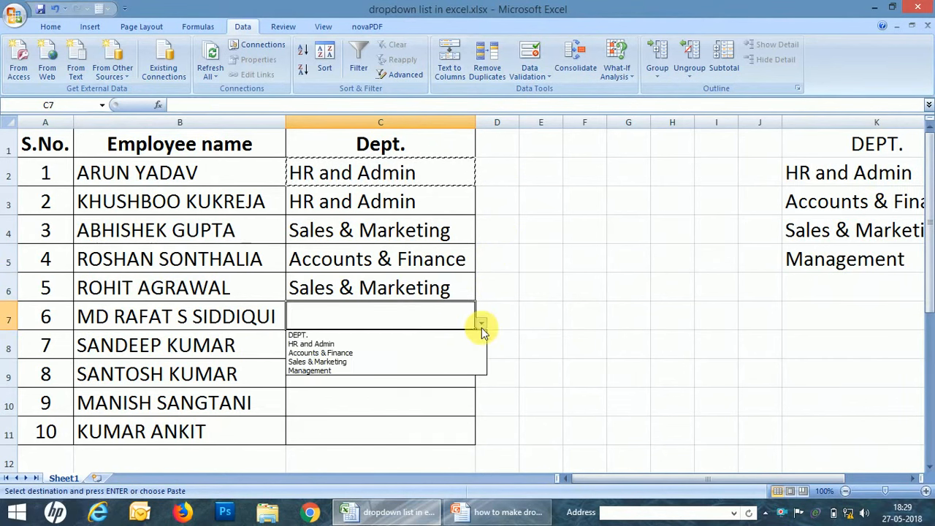
click(437, 371)
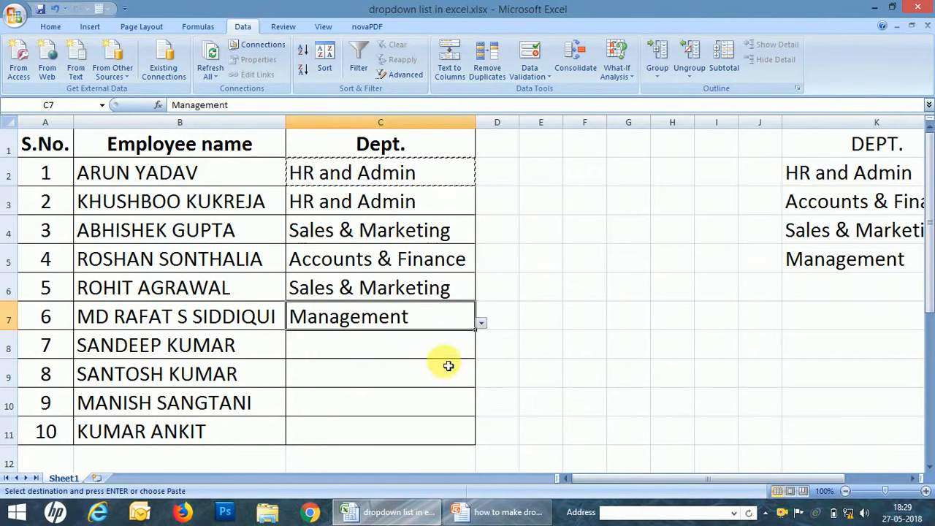
Choose Management in C8 and Accounts & Finance in C9 from their Dept. dropdowns
click(451, 347)
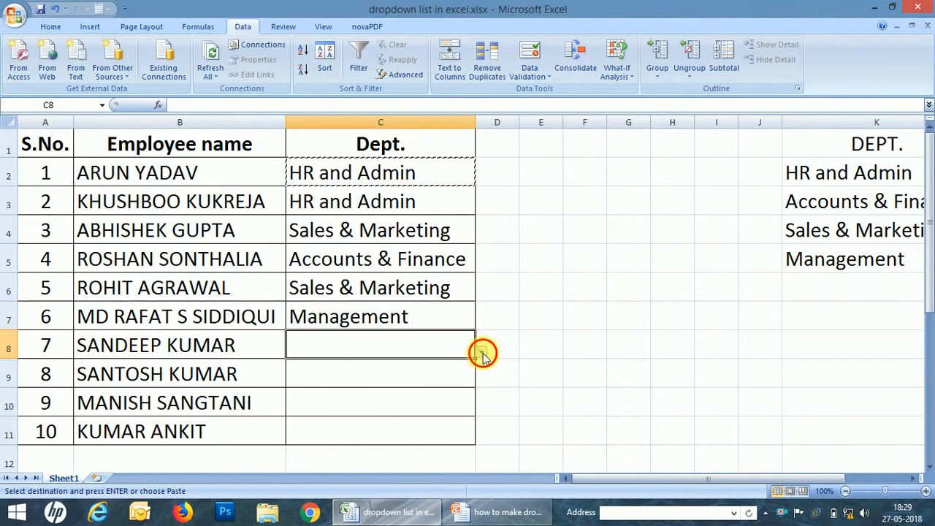
click(481, 352)
click(418, 398)
click(434, 381)
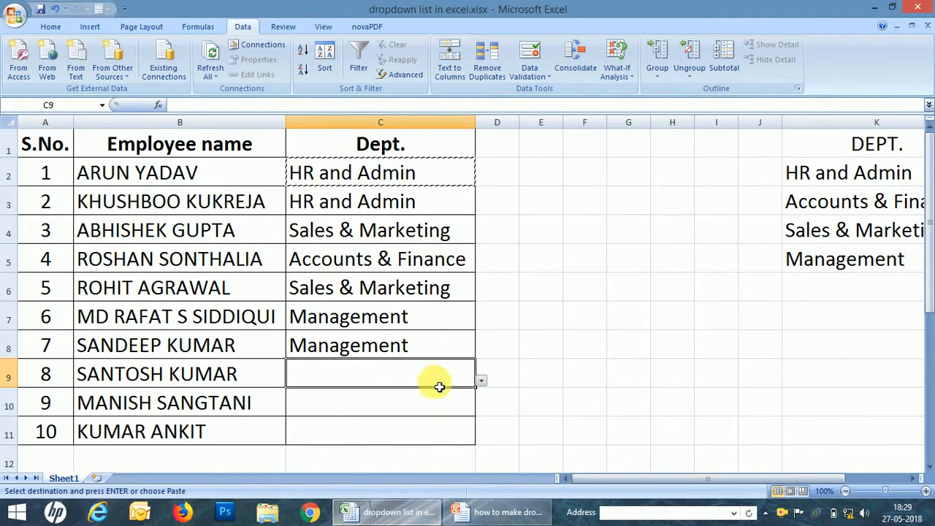
click(482, 381)
click(424, 411)
Choose Sales & Marketing from the dropdowns in C10 and C11, then select an empty cell outside the table
click(445, 409)
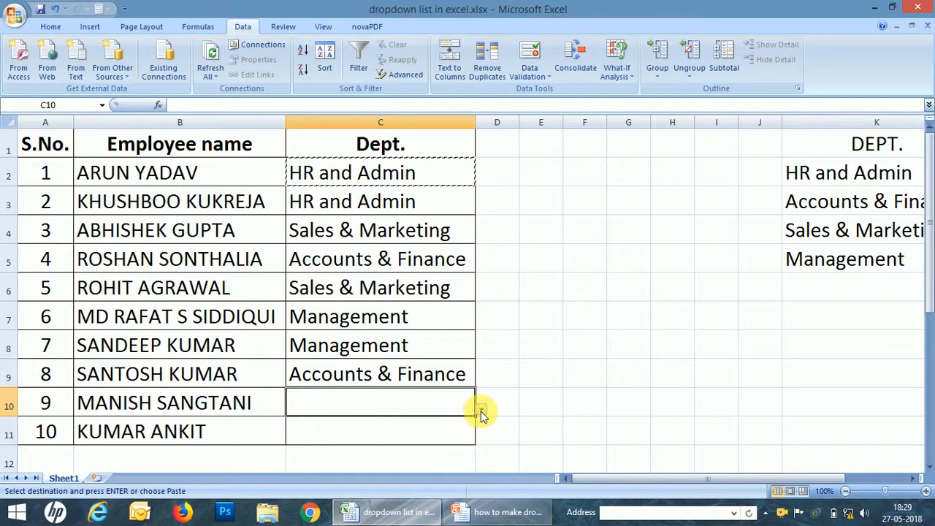
click(481, 410)
click(436, 447)
click(436, 433)
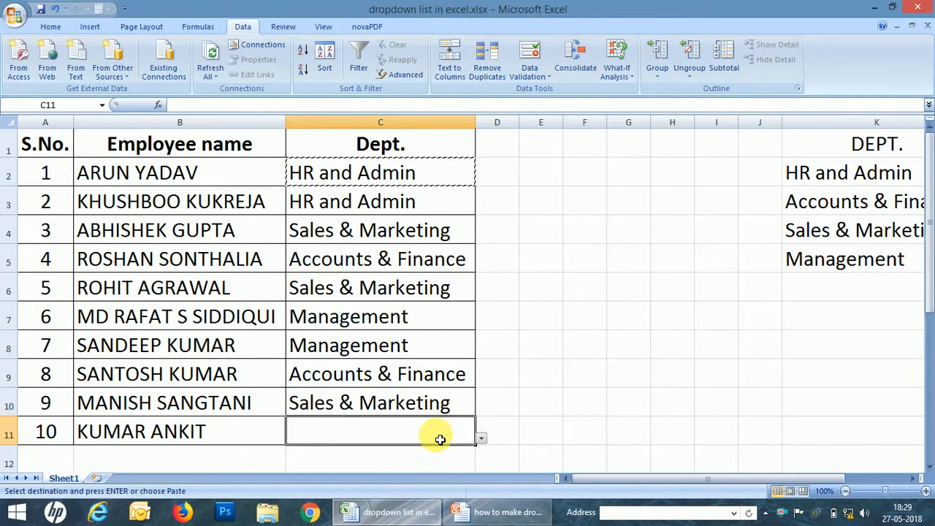
click(482, 439)
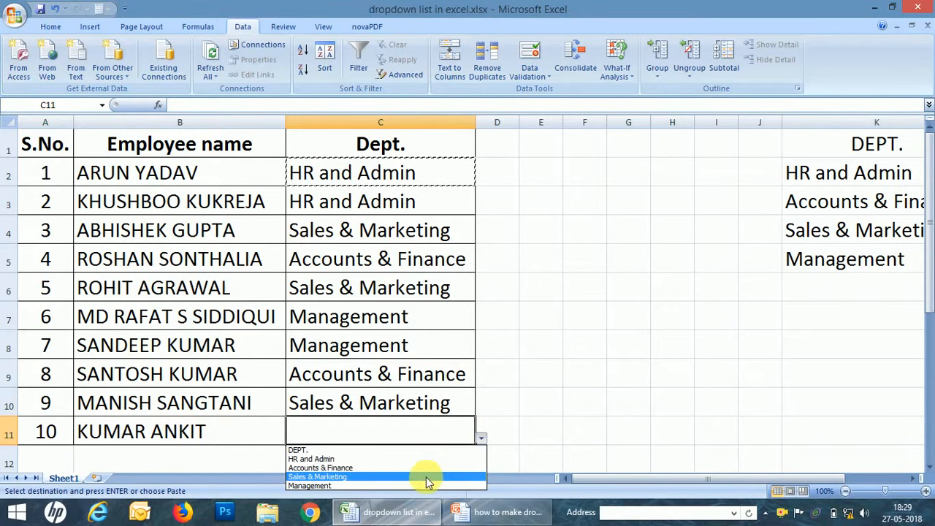
click(426, 476)
click(439, 317)
click(547, 250)
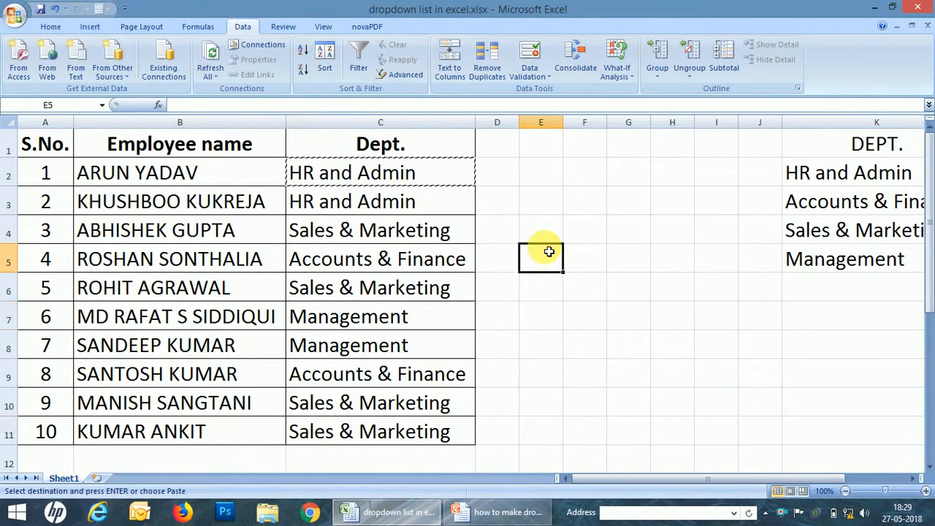